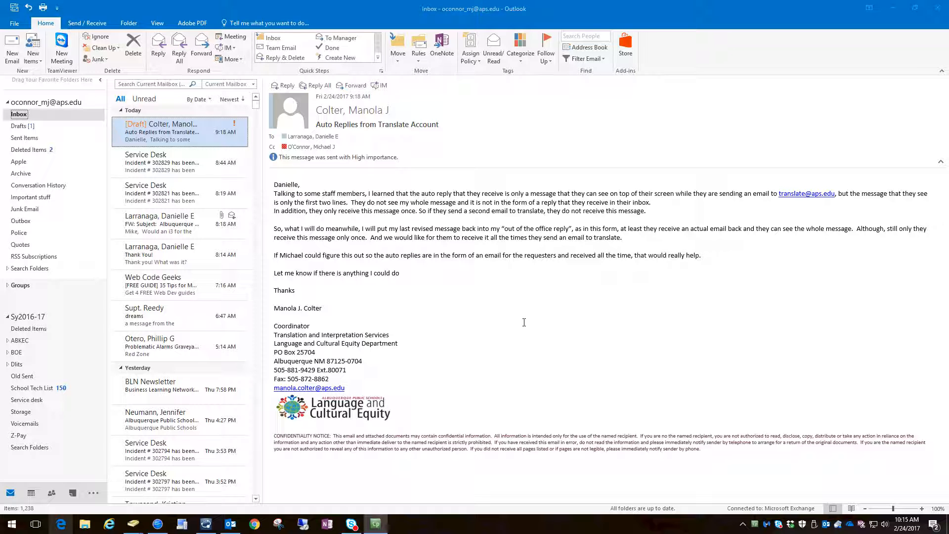
Review the account's Automatic Replies (Out of Office) settings, then return to the inbox
click(419, 61)
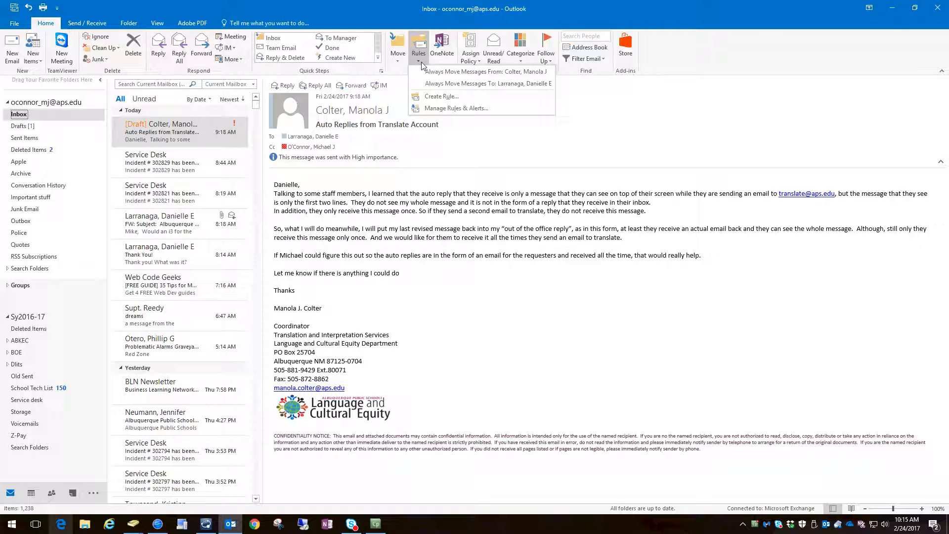
key(Escape)
click(14, 22)
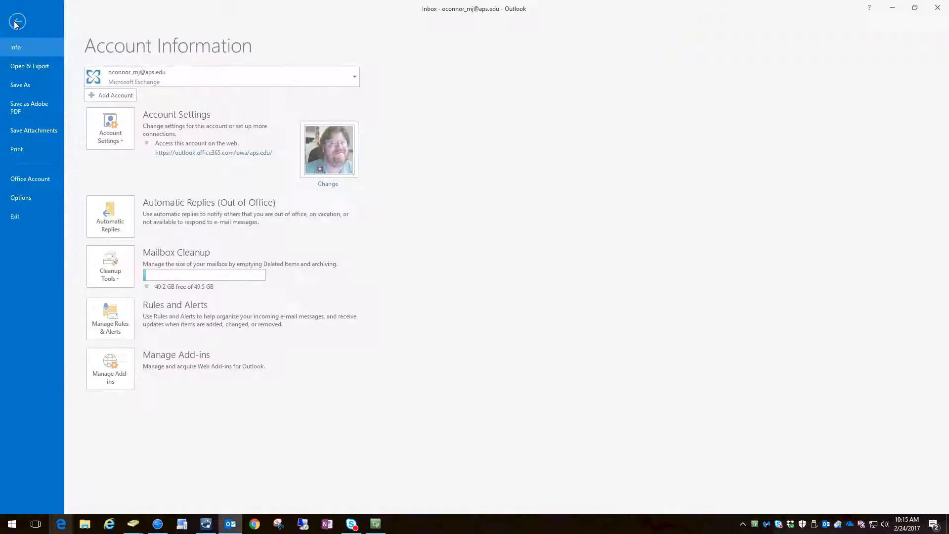
click(110, 206)
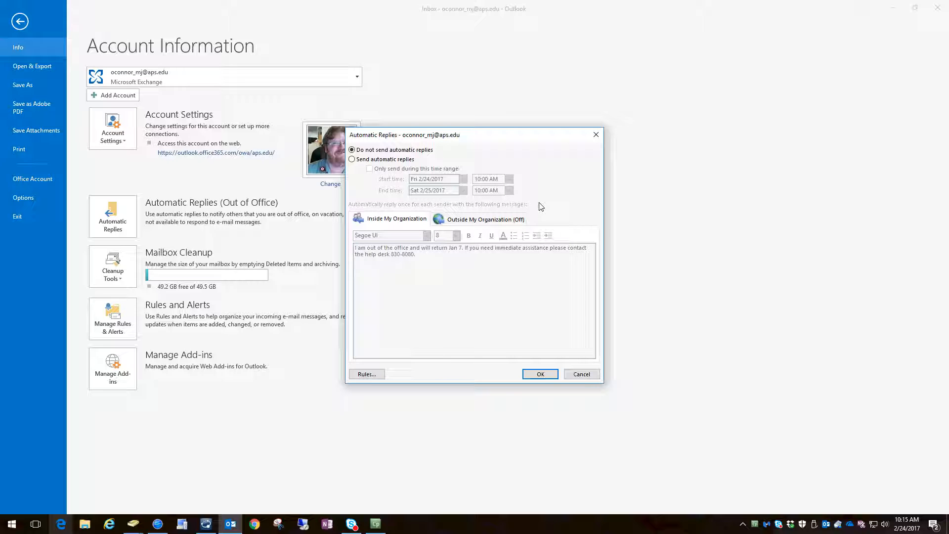
click(541, 374)
click(19, 21)
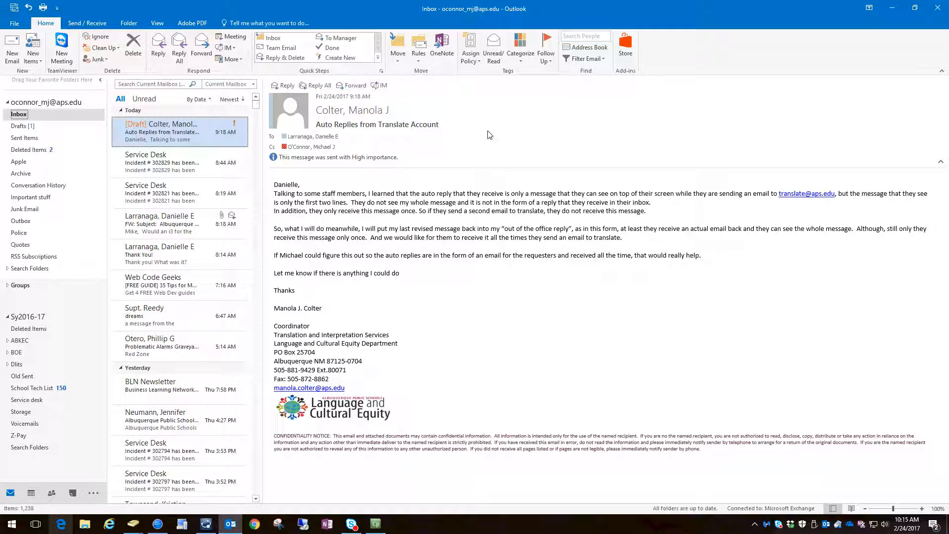
Start a new blank e-mail rule using "Apply rule on messages I receive"
click(420, 60)
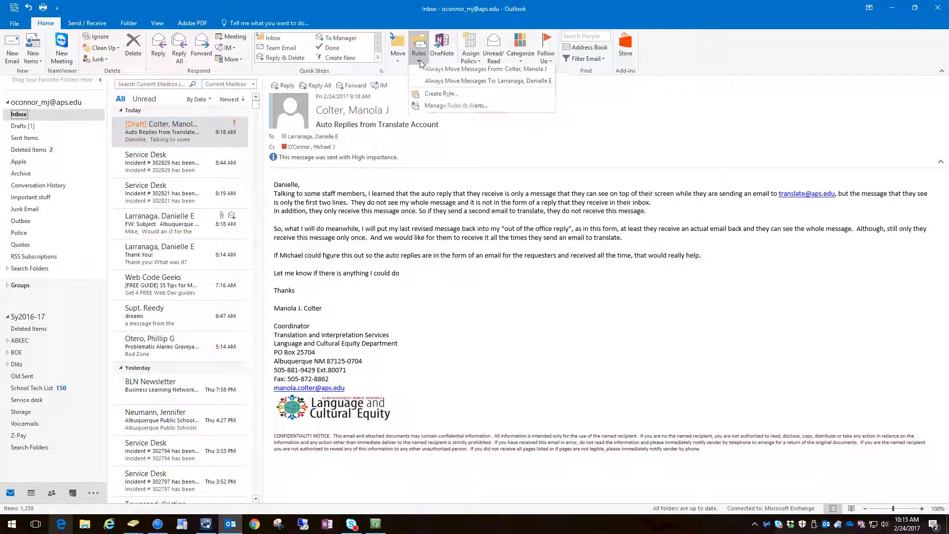
click(436, 109)
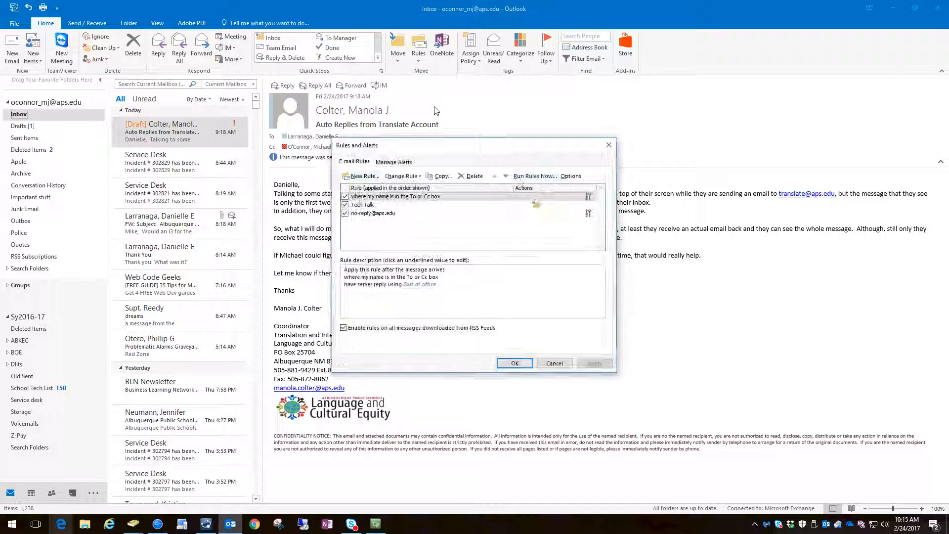
click(356, 177)
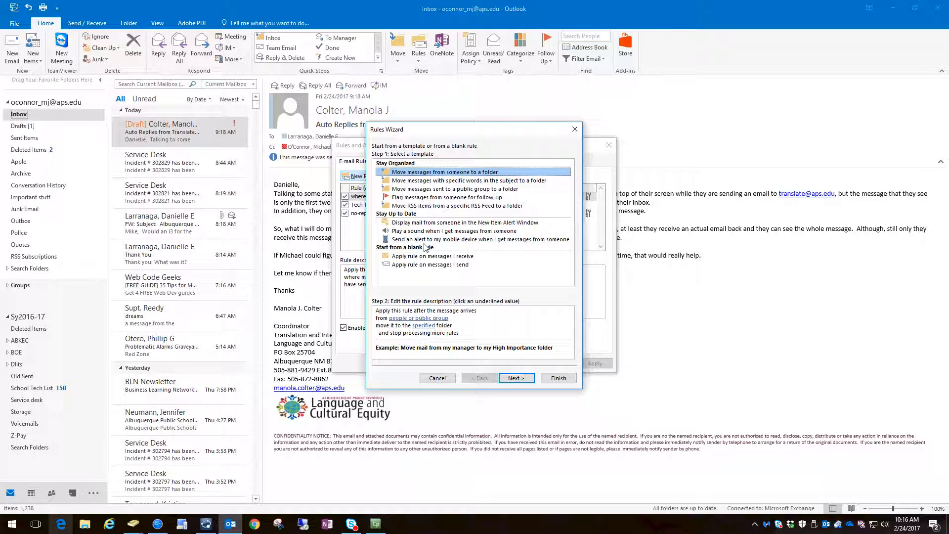
click(410, 257)
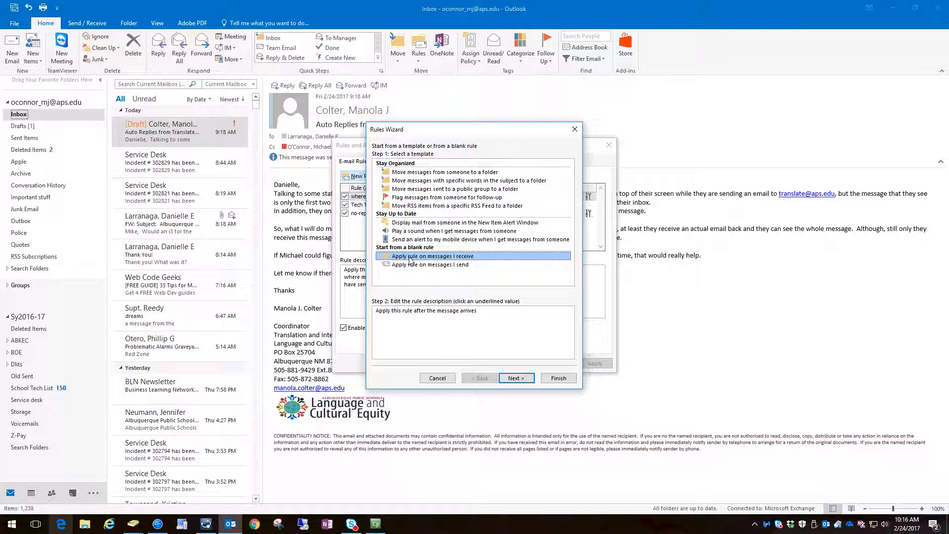
click(516, 379)
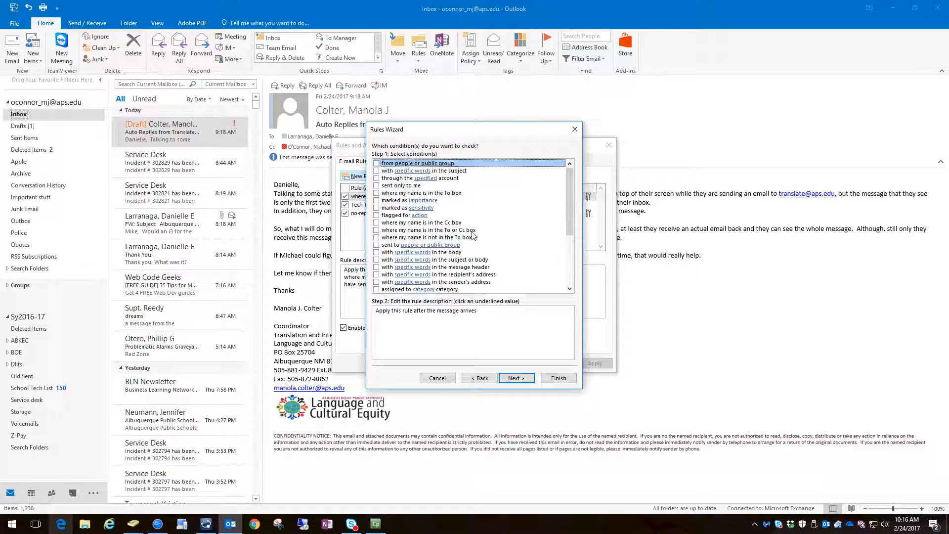
Give the rule the condition "where my name is in the To or Cc box" and the action "have server reply using a specific message"
click(377, 230)
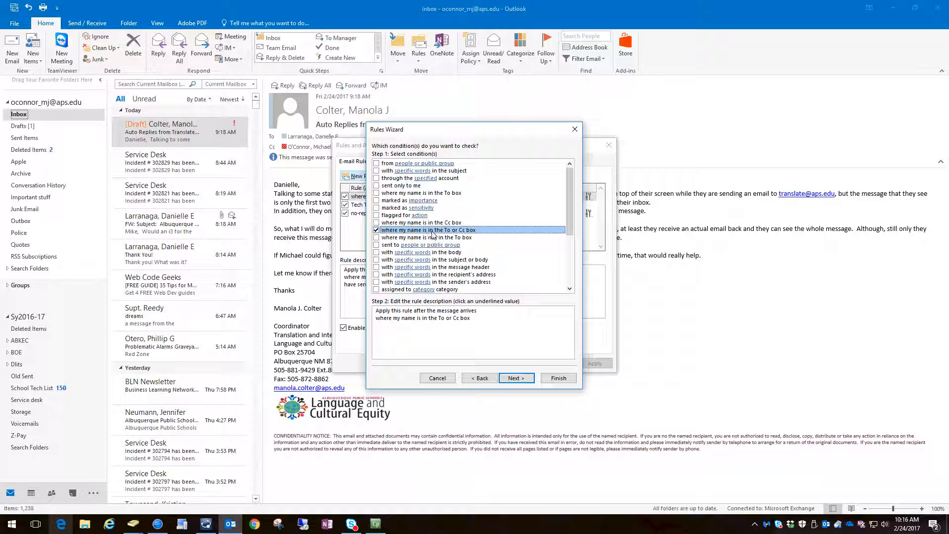
click(516, 379)
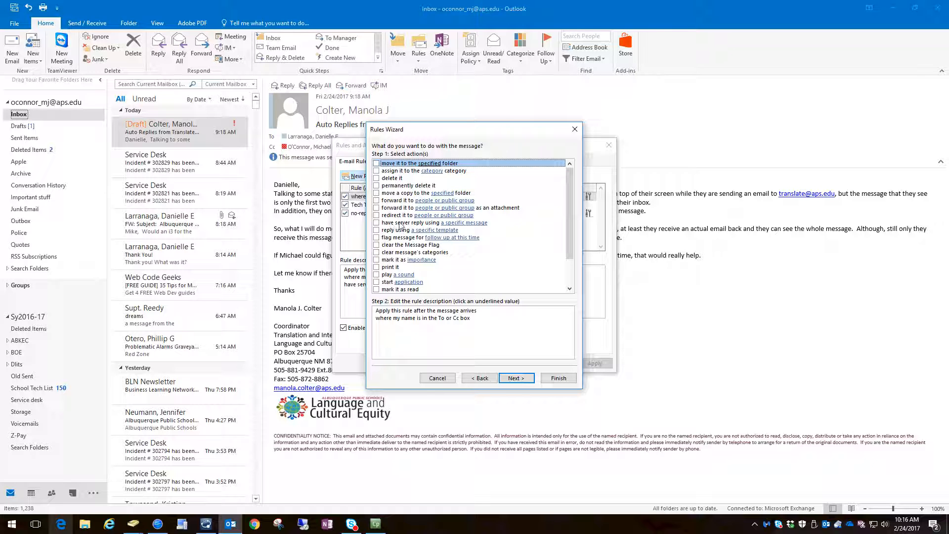
click(377, 222)
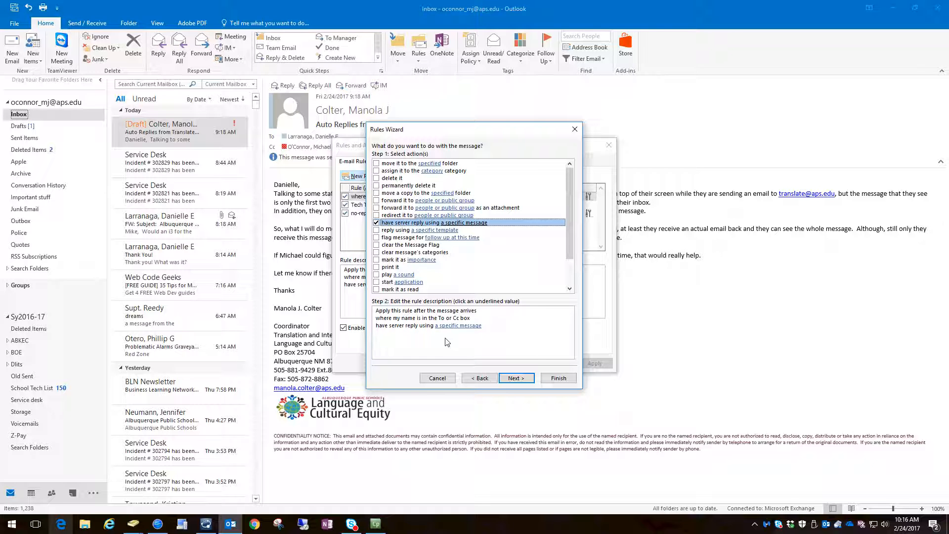
Open the rule's specific reply message for editing and set its subject to "Out of office"
click(457, 327)
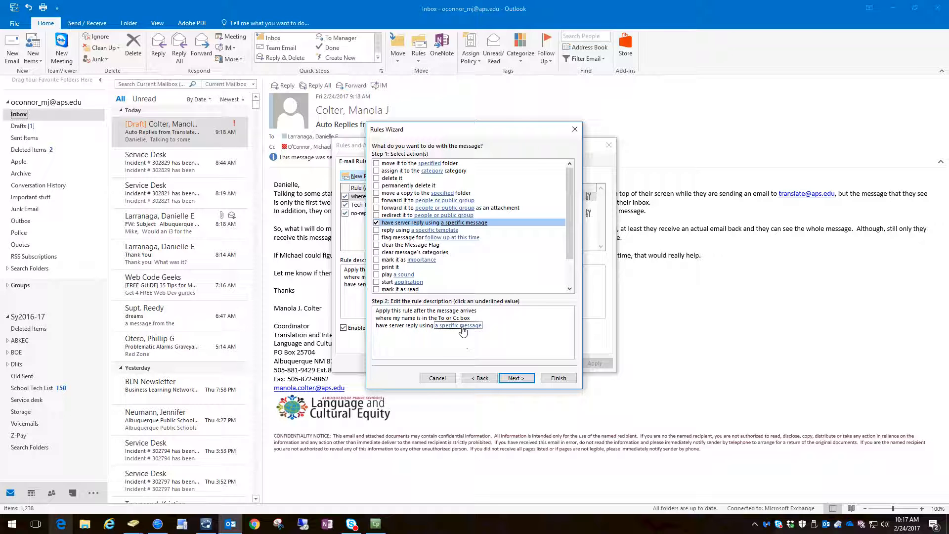
click(460, 326)
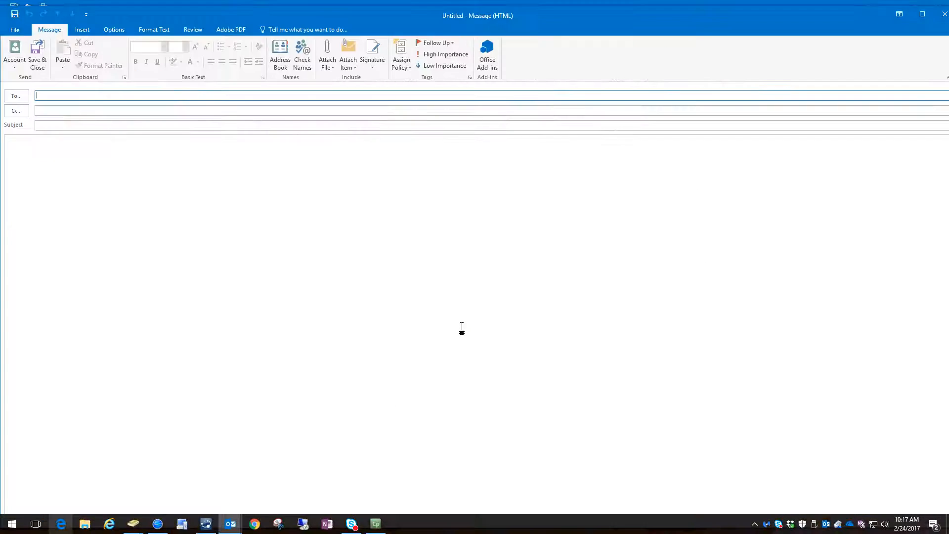
drag(793, 10, 769, 33)
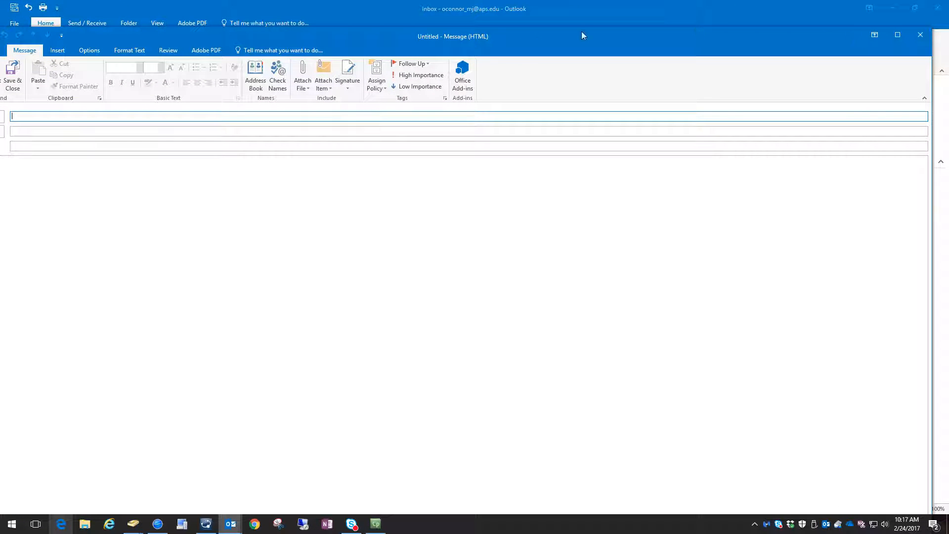
drag(628, 30, 650, 24)
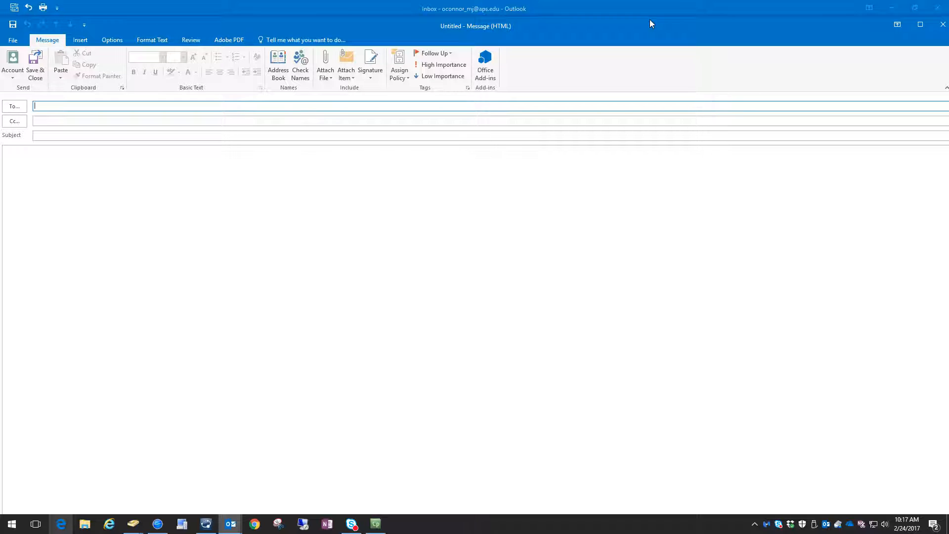
click(43, 135)
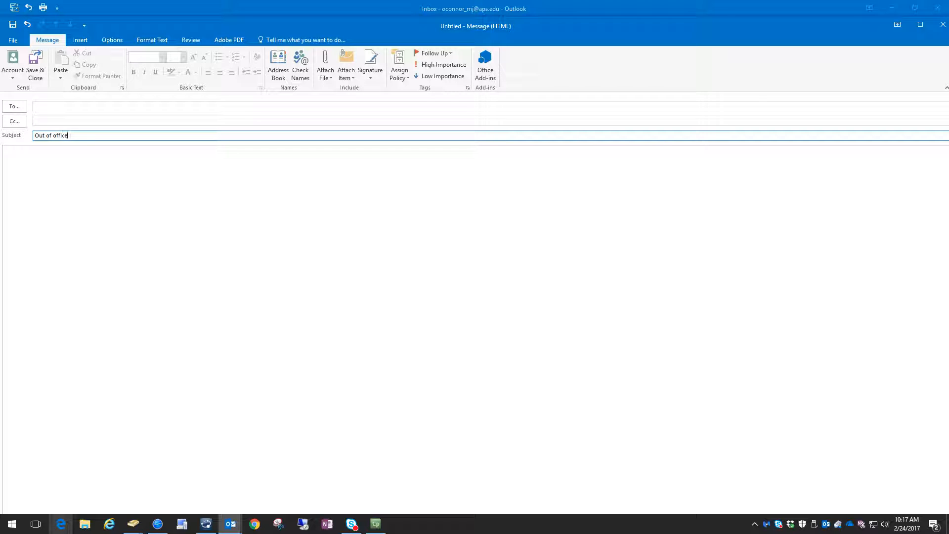
click(18, 159)
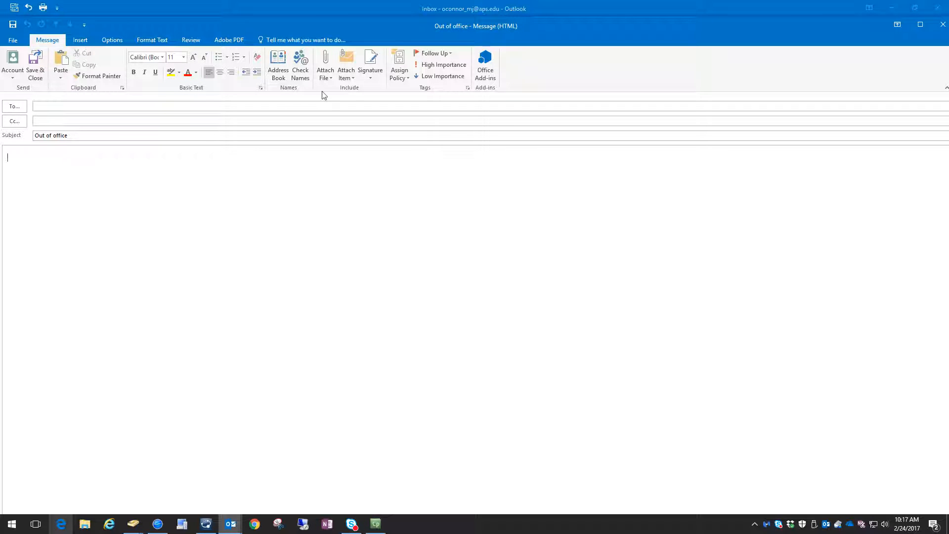
Insert the Main signature into the reply message body
click(370, 74)
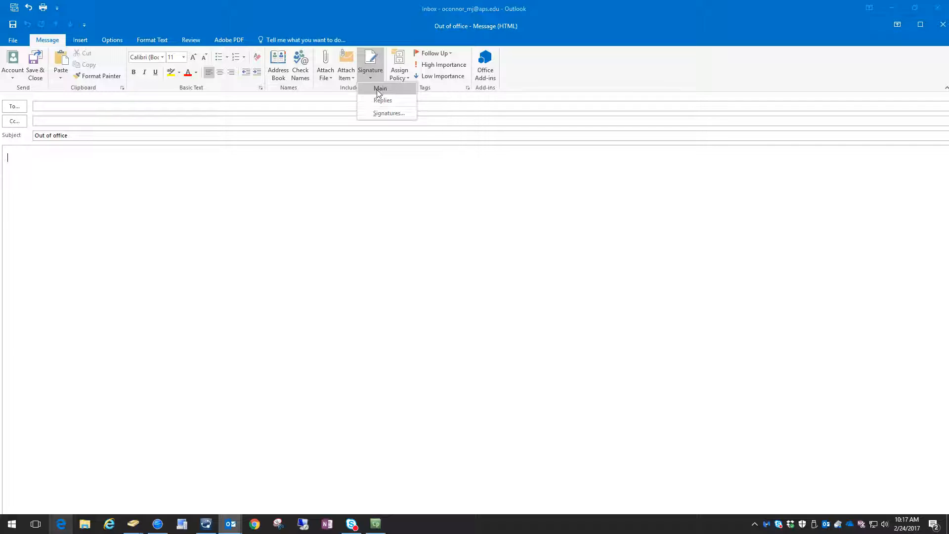
click(379, 91)
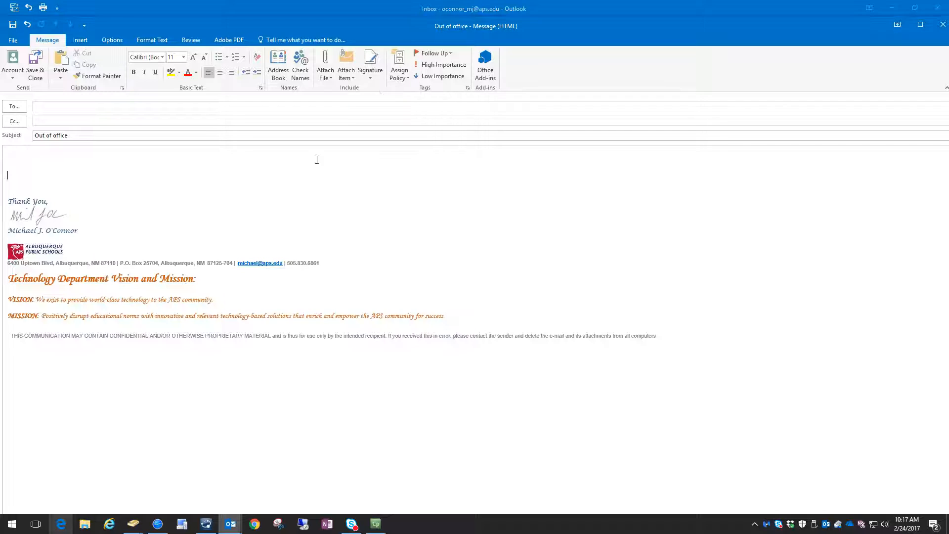
click(370, 74)
click(377, 91)
Use the Replies signature, write body text beginning "We will return on", and save the reply message
click(371, 78)
click(378, 99)
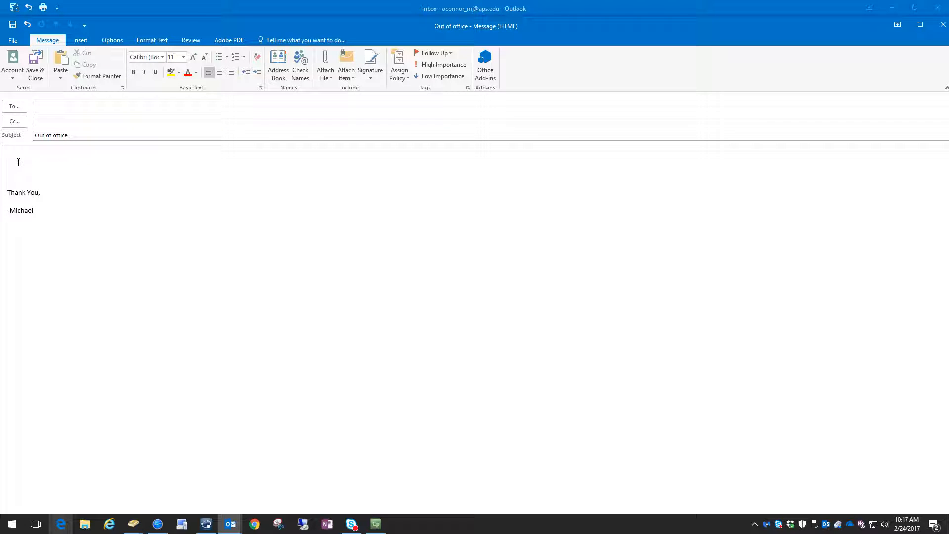
text(We will return on th)
click(35, 64)
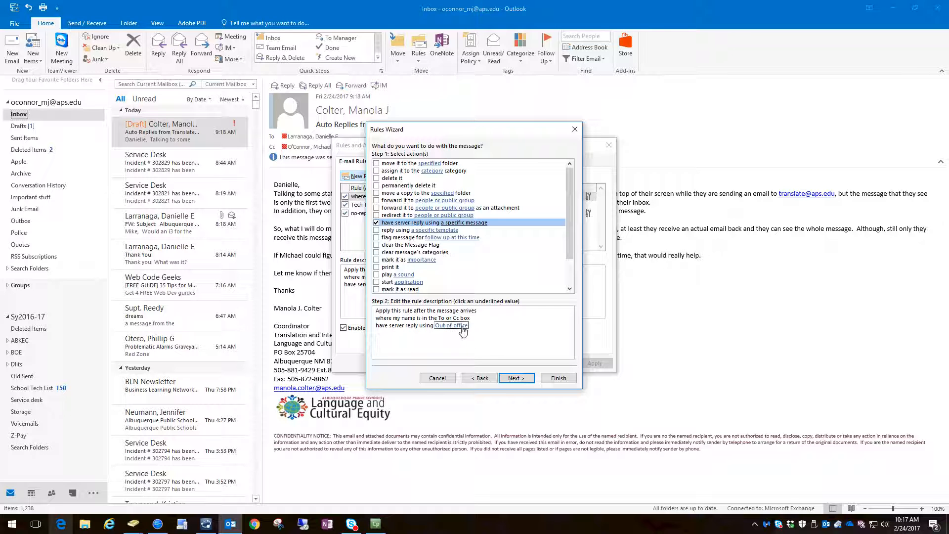
Finish the rule without exceptions, keeping its default name and leaving it turned on, and save the rule list
click(515, 379)
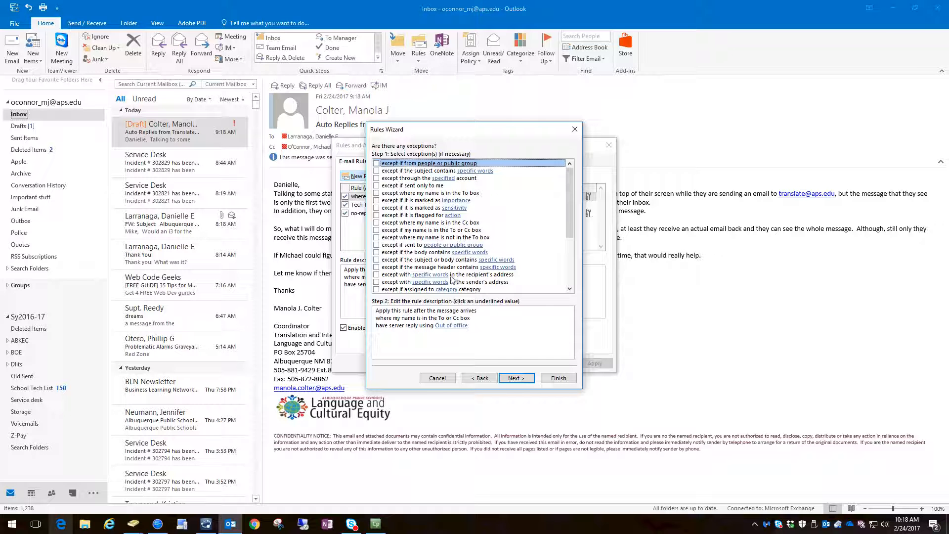
scroll(568, 223, down, 4)
scroll(568, 223, up, 4)
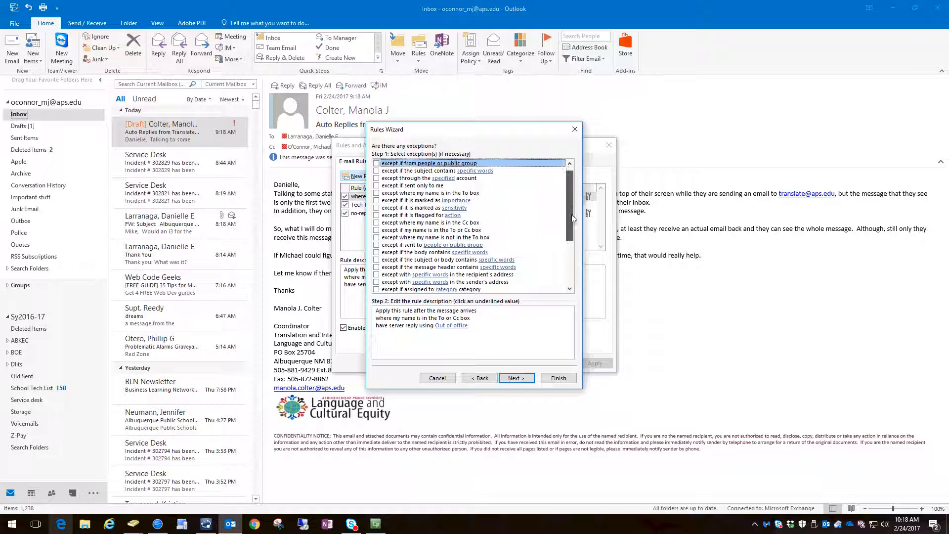
click(515, 378)
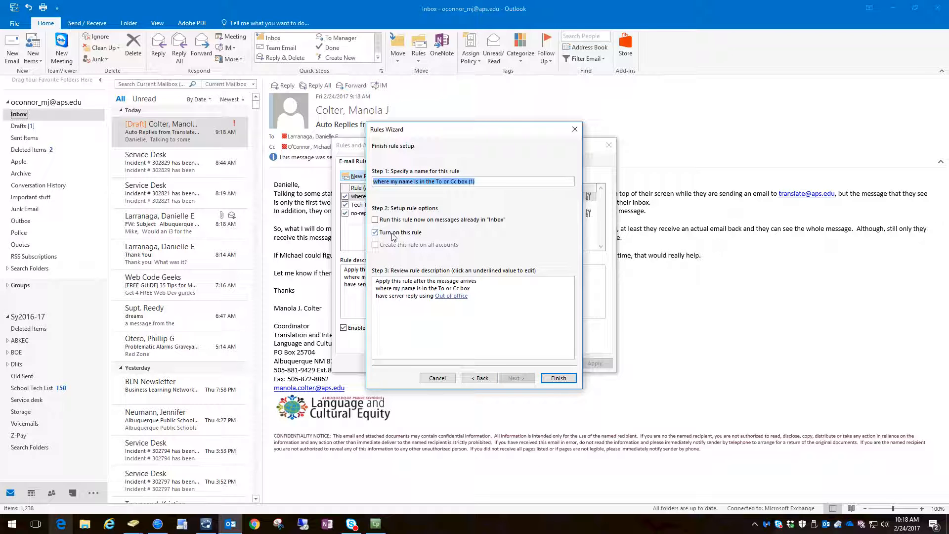
click(558, 379)
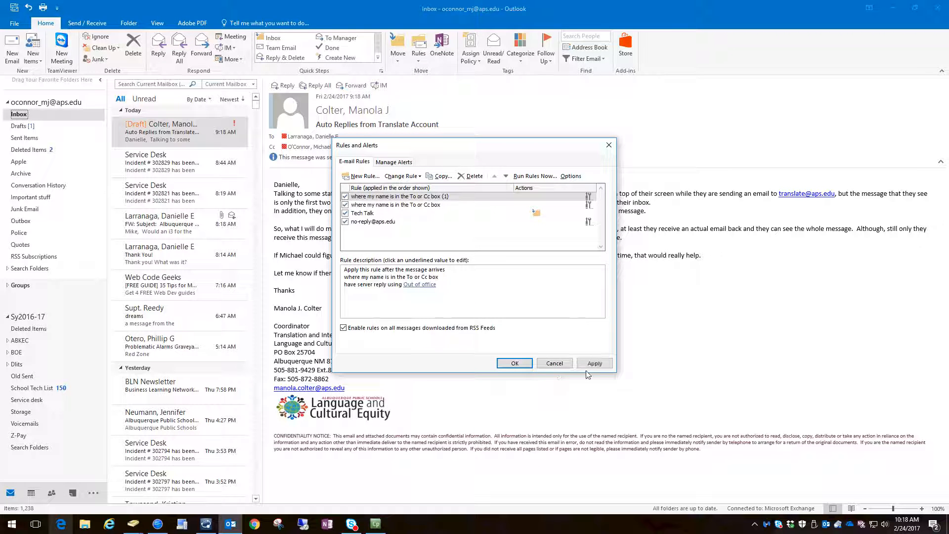
click(513, 364)
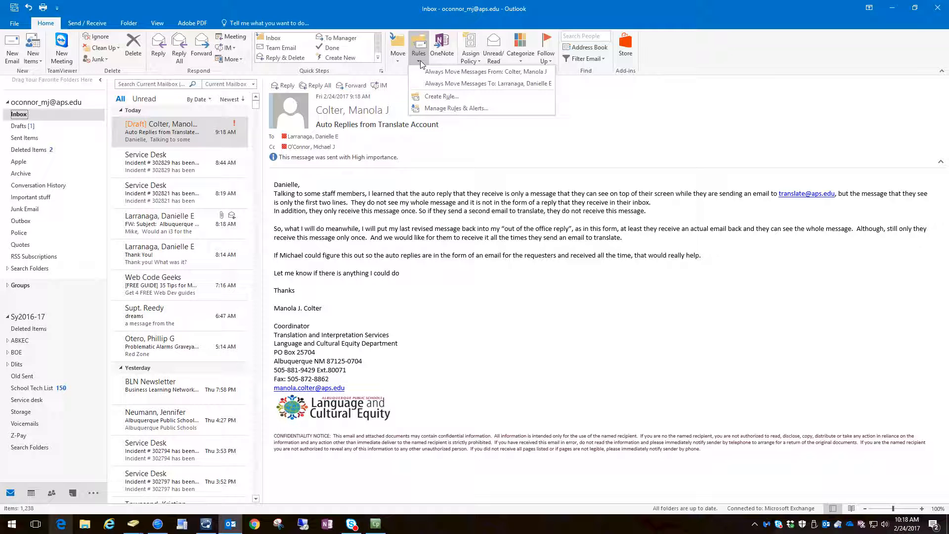
Turn off both "where my name is in the To or Cc box" rules and delete the one without the "(1)" suffix
click(430, 109)
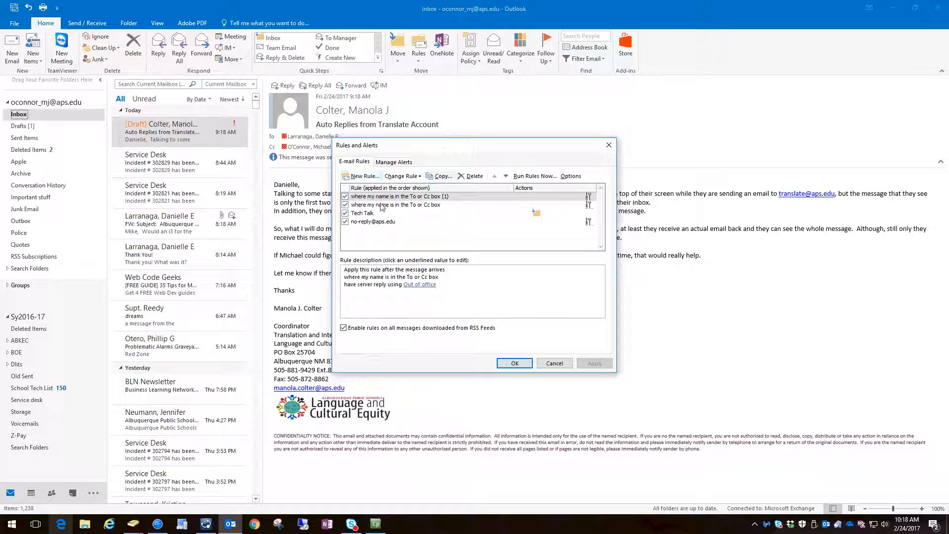
click(345, 196)
click(345, 204)
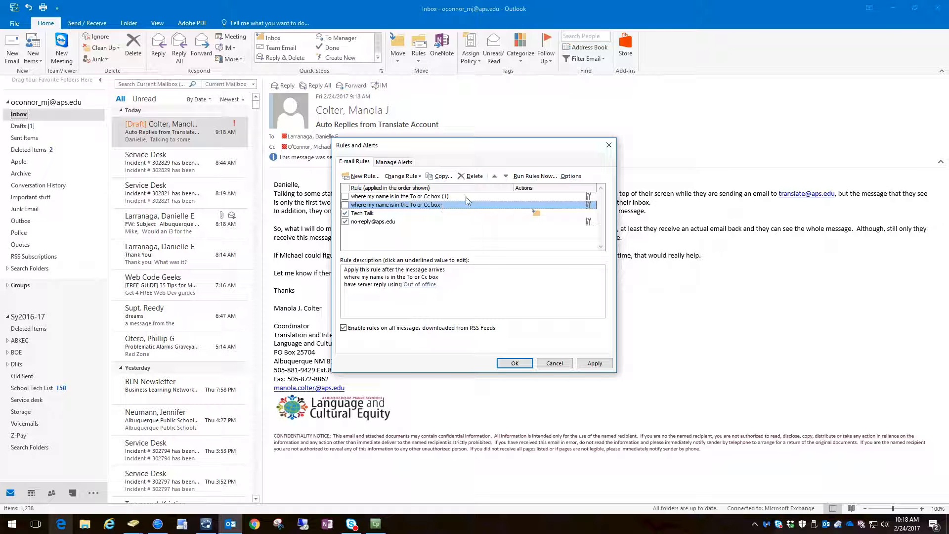
click(470, 177)
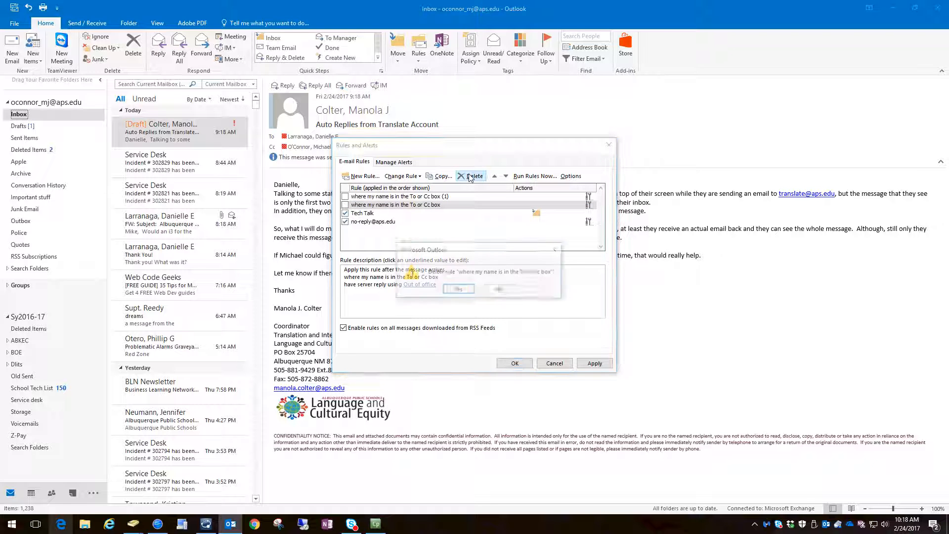
click(458, 290)
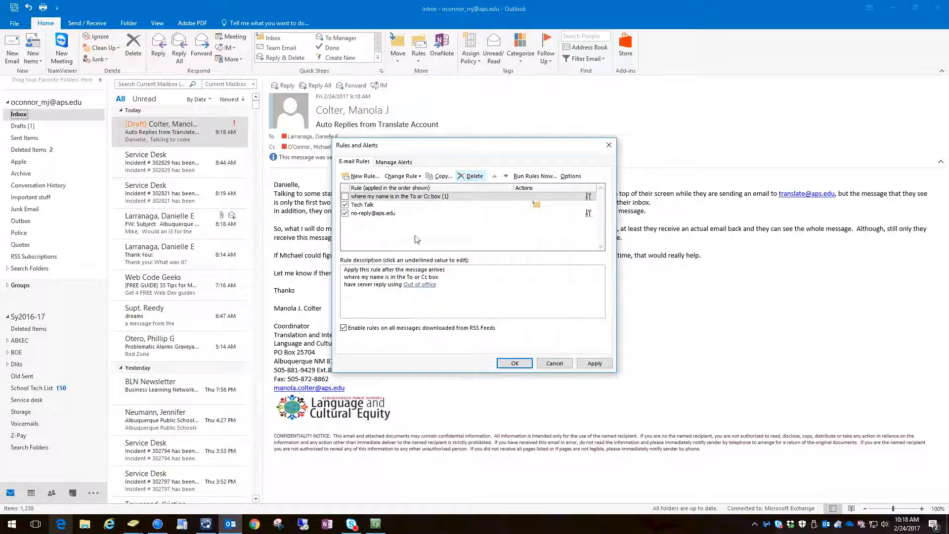
Apply the rule changes with "where my name is in the To or Cc box (1)" turned off, and close the rules manager
click(345, 197)
click(595, 365)
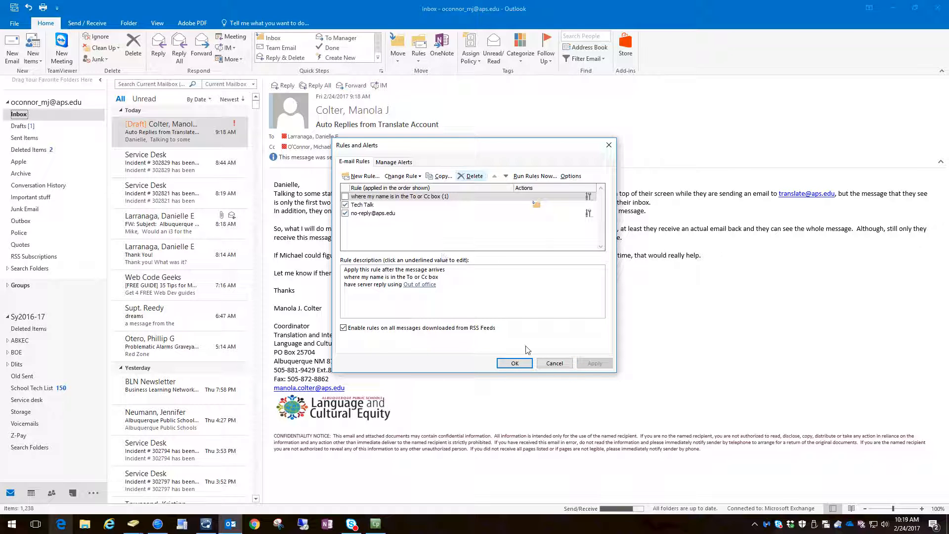
click(514, 363)
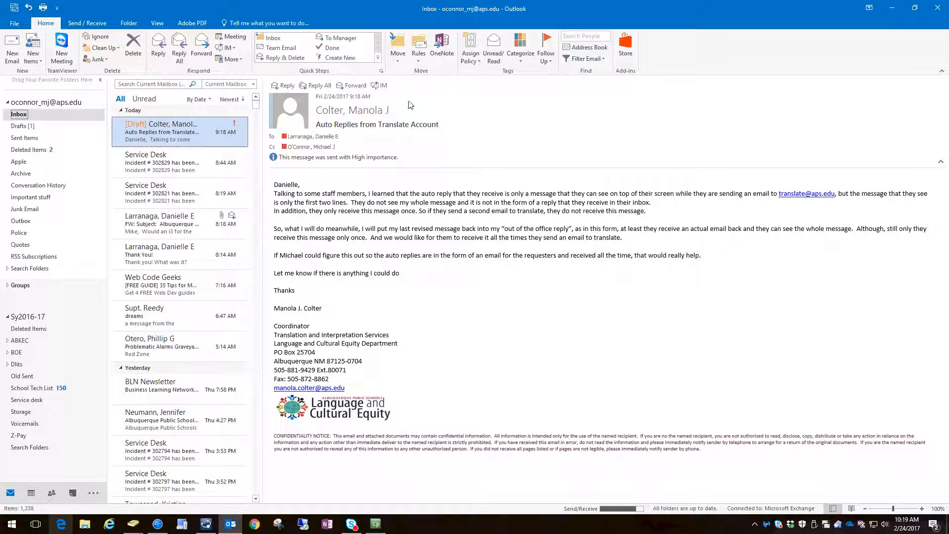